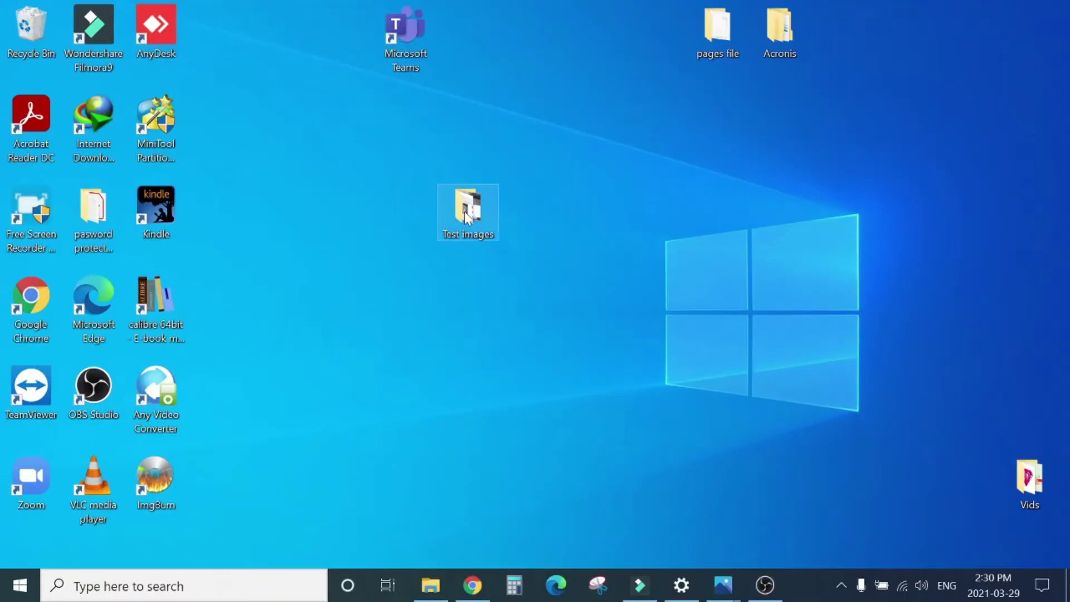
Step: Open the Test images folder maximized and view main.jpg, the bathroom photo, in Photos
double_click(471, 223)
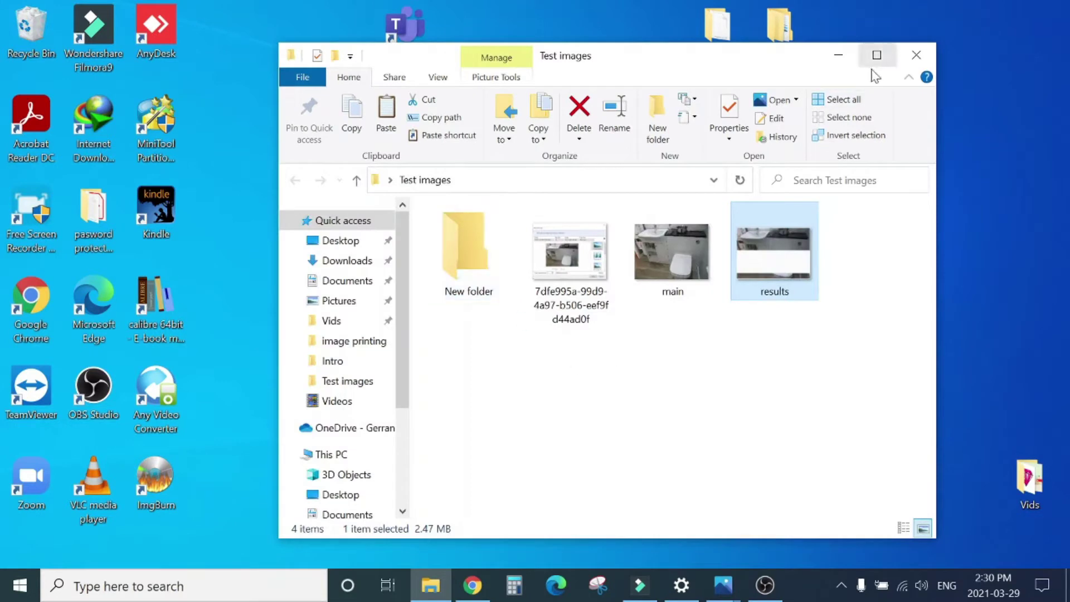
left_click(877, 56)
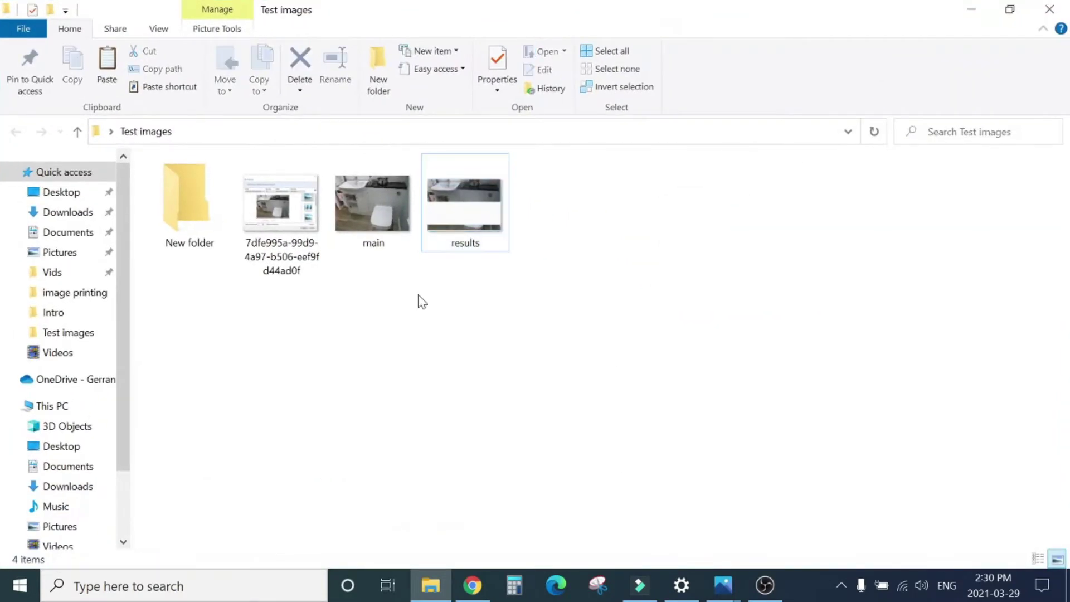
left_click(366, 223)
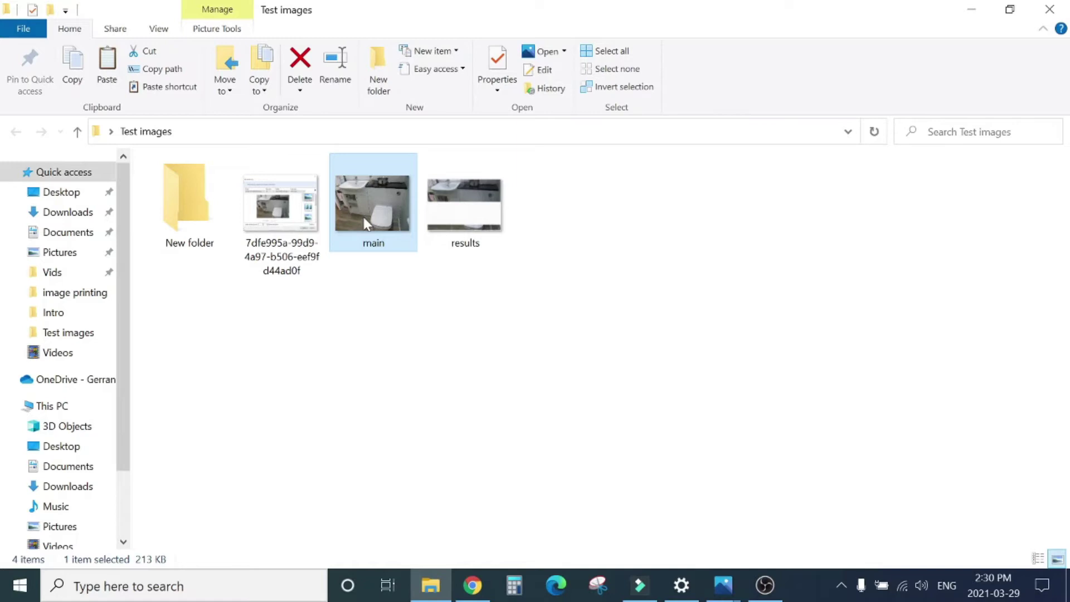
double_click(365, 222)
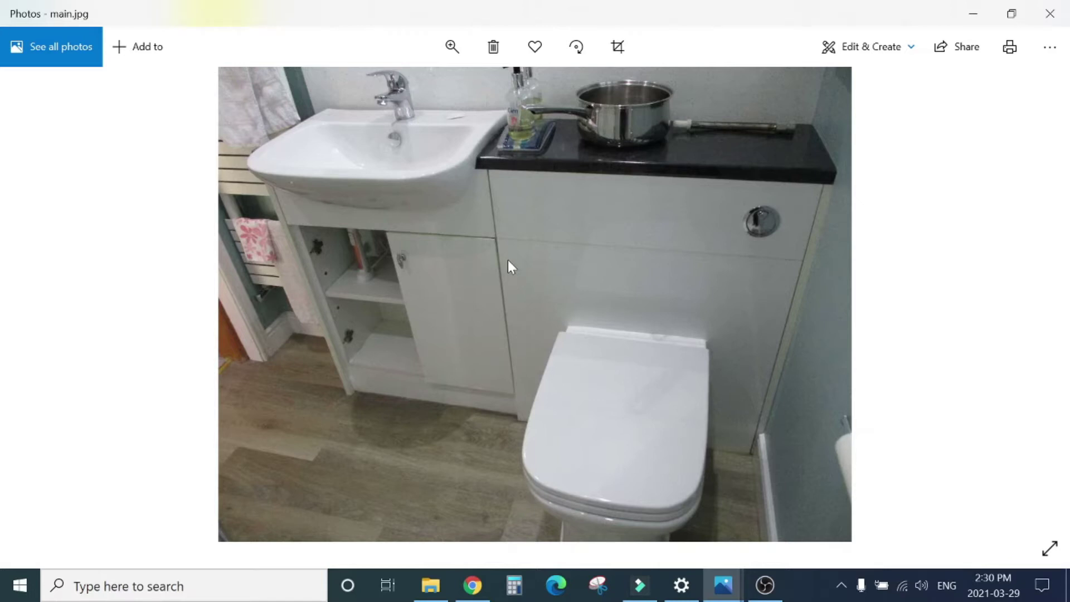
key("ctrl+p")
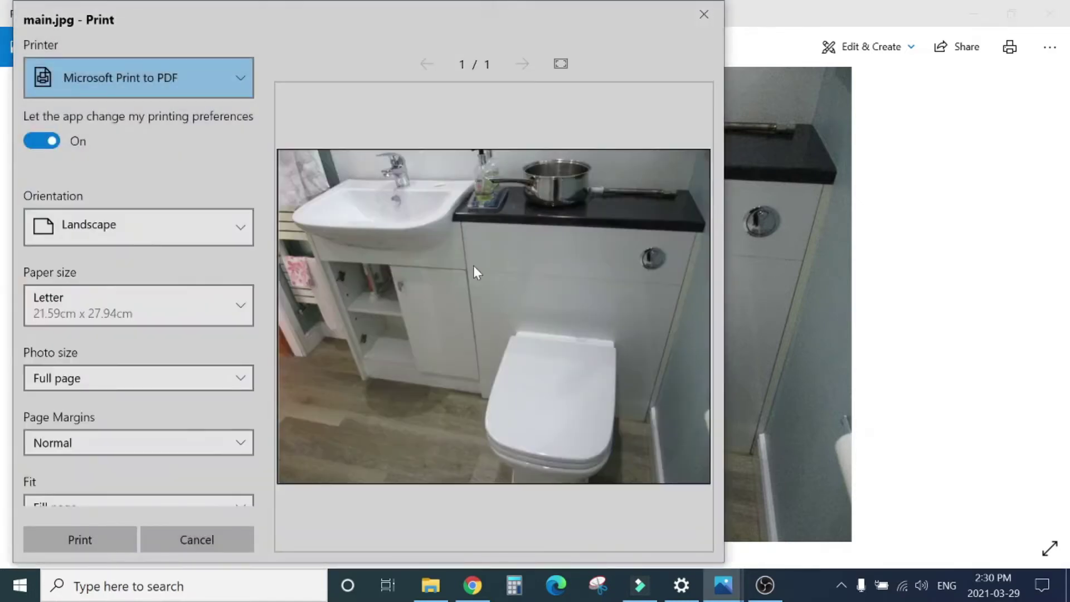
scroll(192, 158, "down", 2)
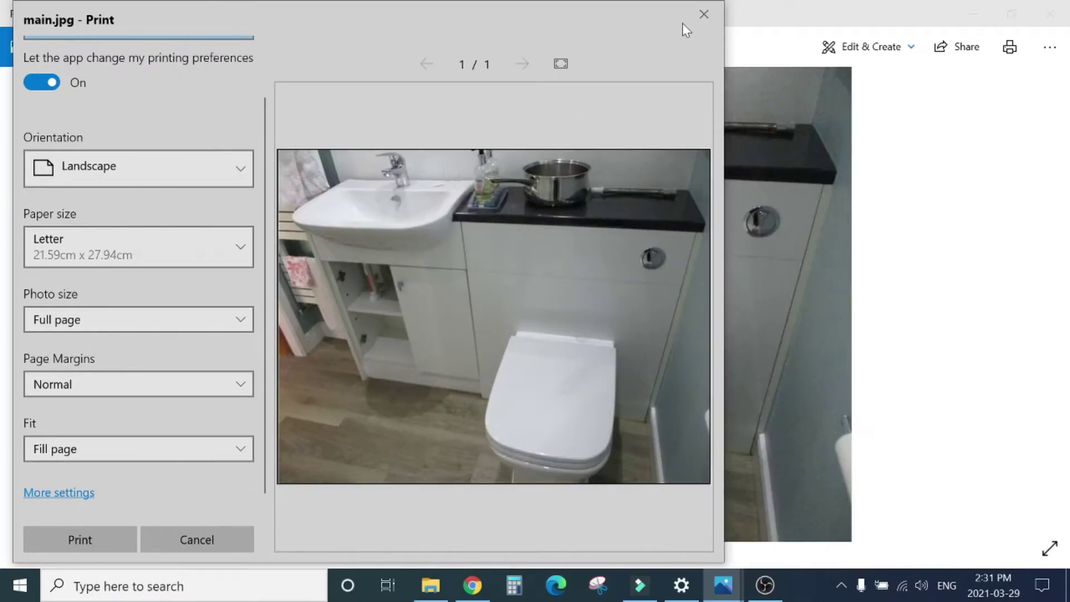
left_click(703, 15)
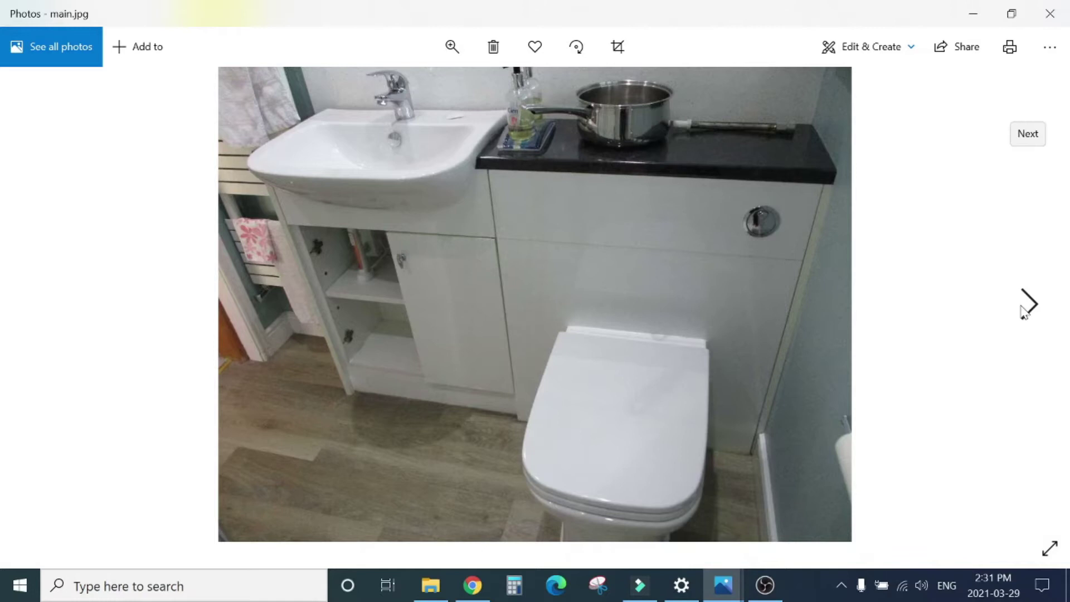
Step: Advance to results.jpg, the printout with a blank white band across the picture
left_click(1030, 305)
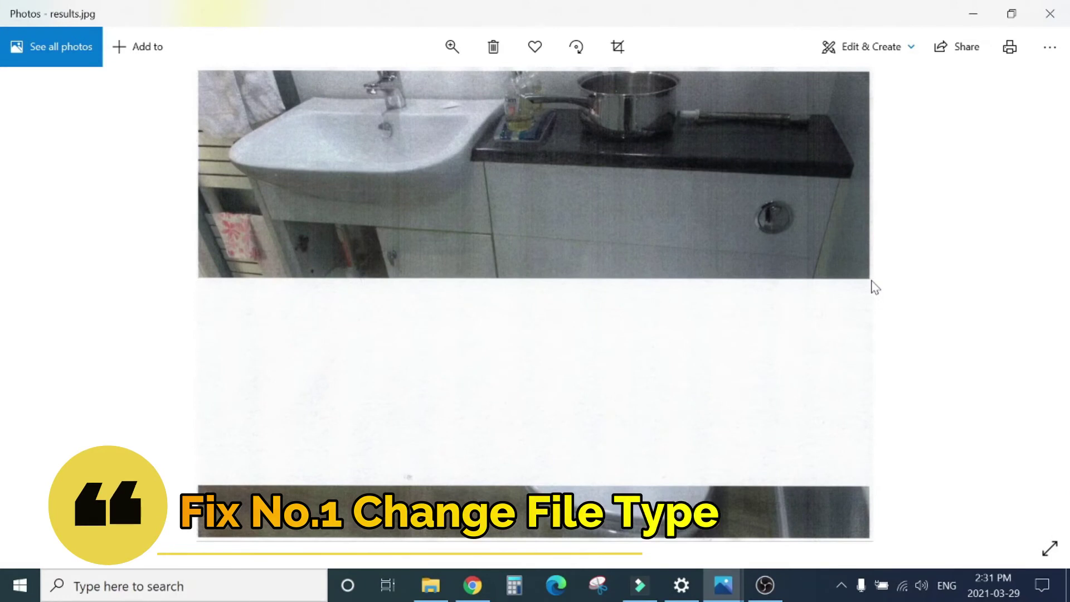
Step: Close Photos, show the Test images files in Details view, and select main
left_click(1049, 13)
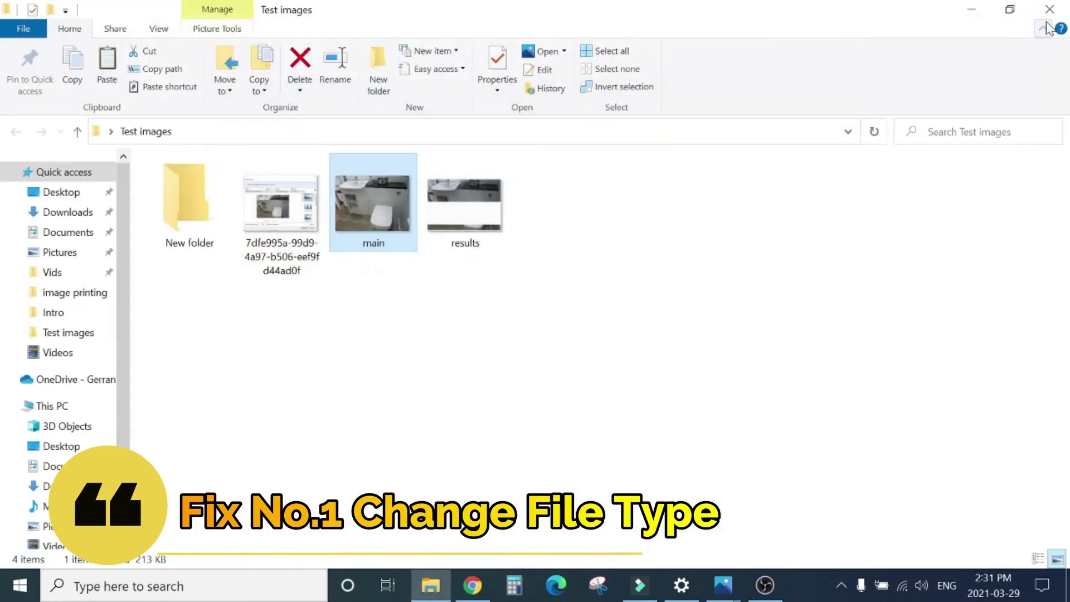
left_click(317, 396)
key("ctrl+shift+6")
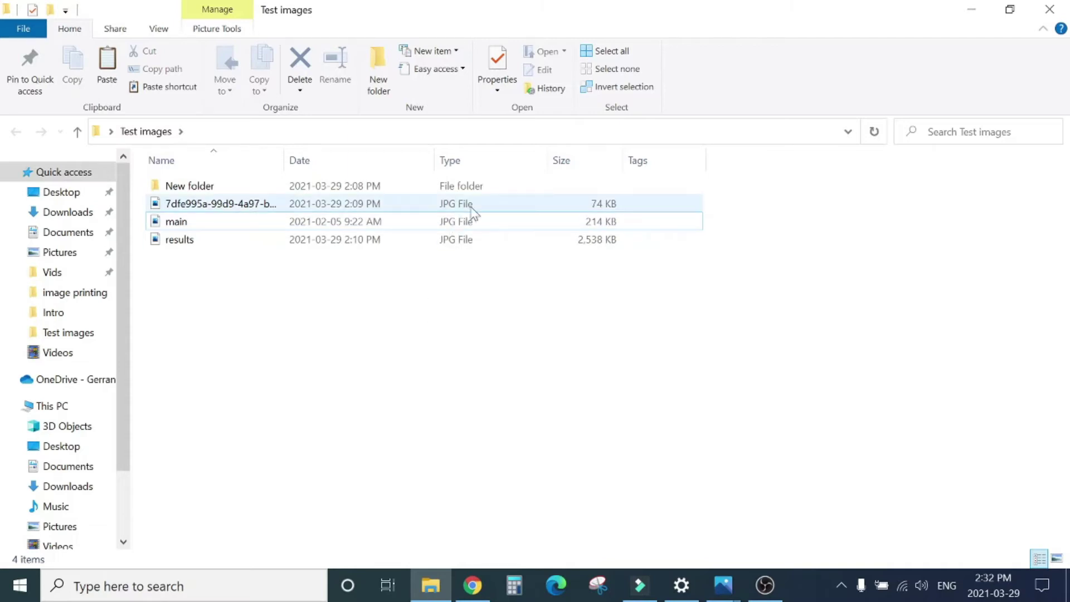
left_click(189, 225)
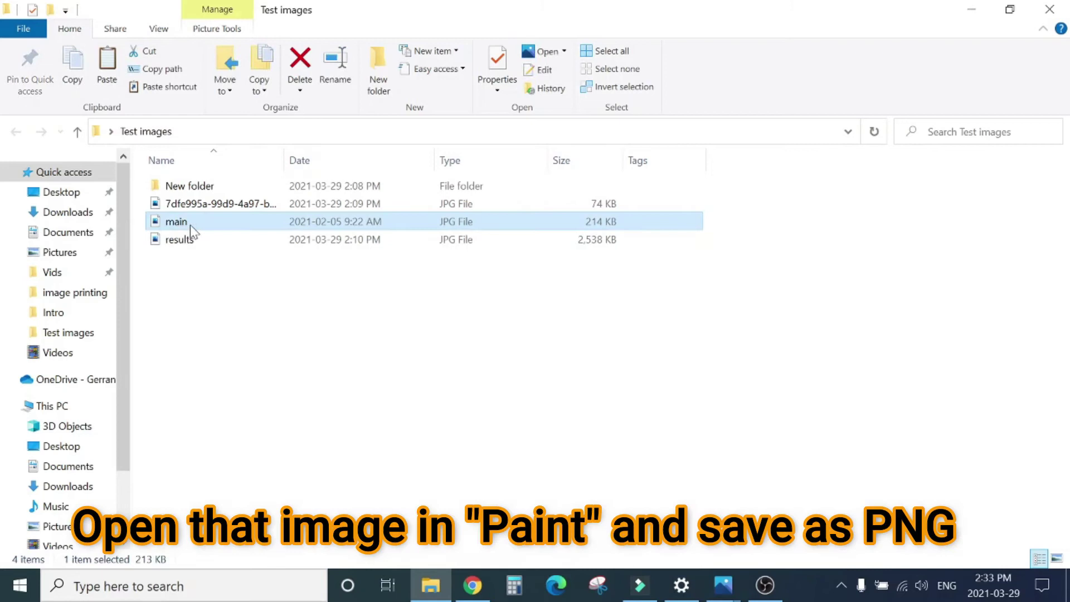
Step: Open the main JPG image in Paint using Open with
right_click(189, 226)
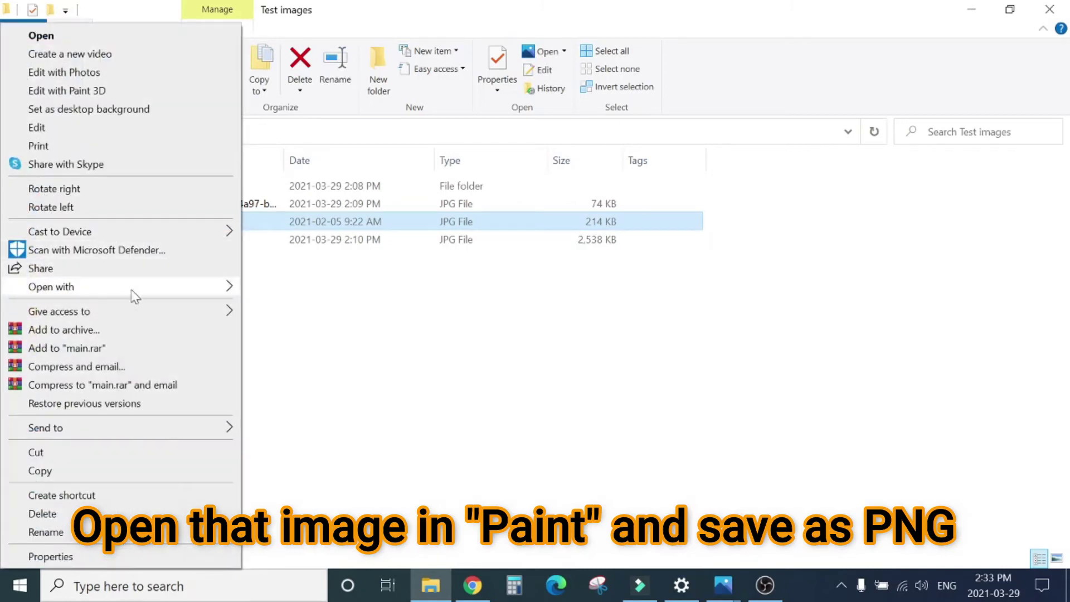
mouse_move(128, 295)
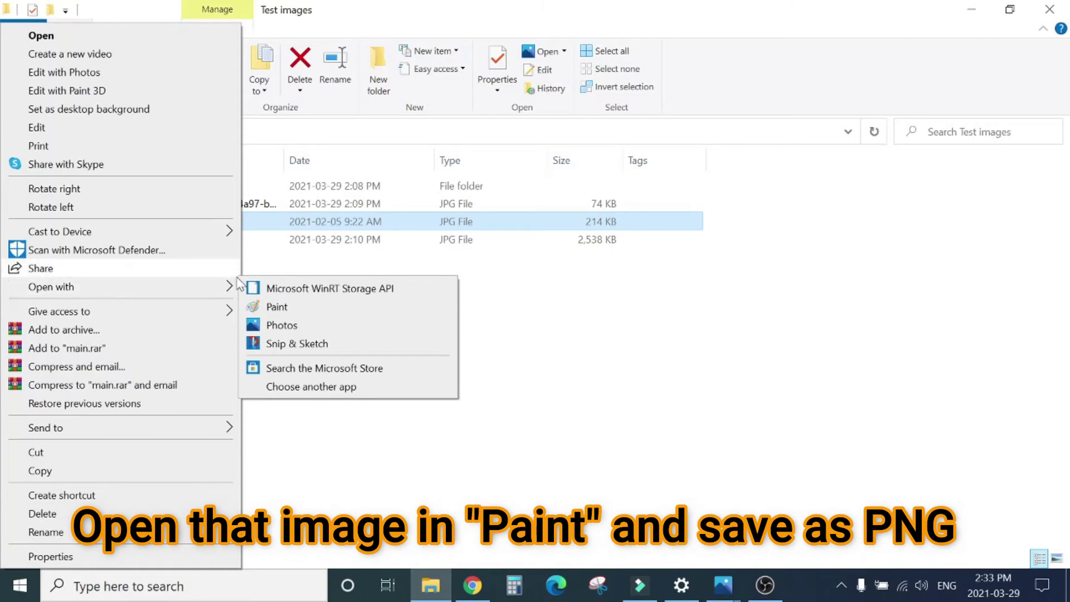
left_click(205, 293)
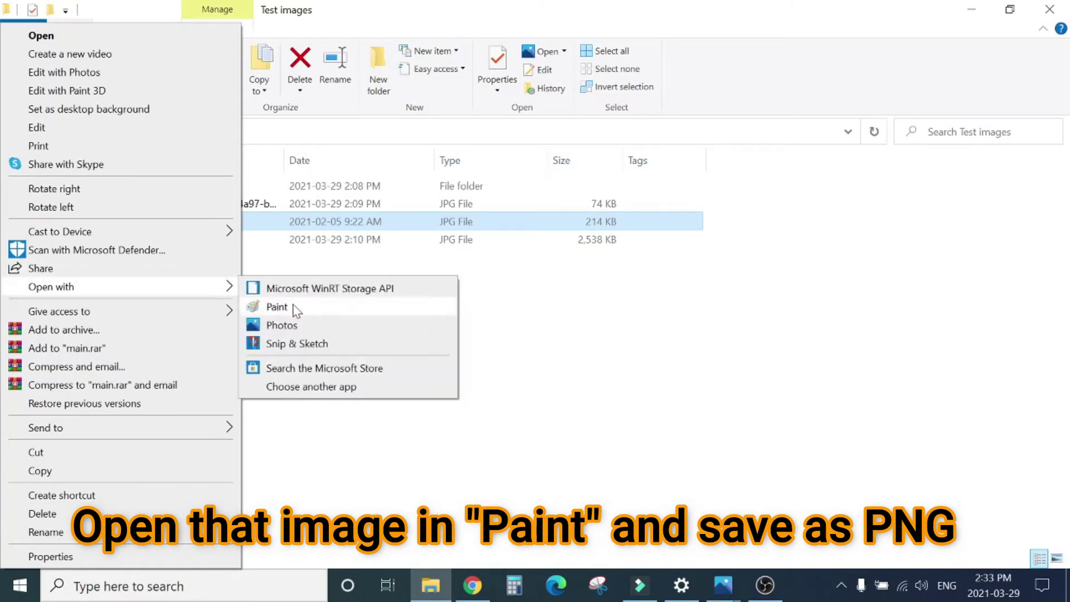
left_click(292, 309)
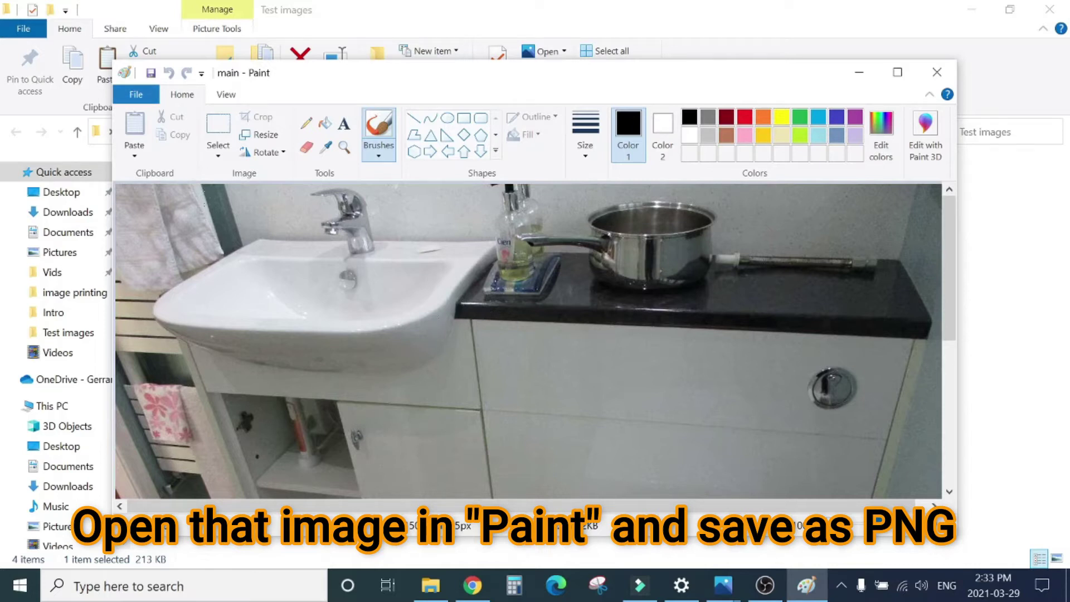
Step: Save the image as main.png with the PNG (*.png) file type in Test images
left_click(136, 96)
mouse_move(147, 240)
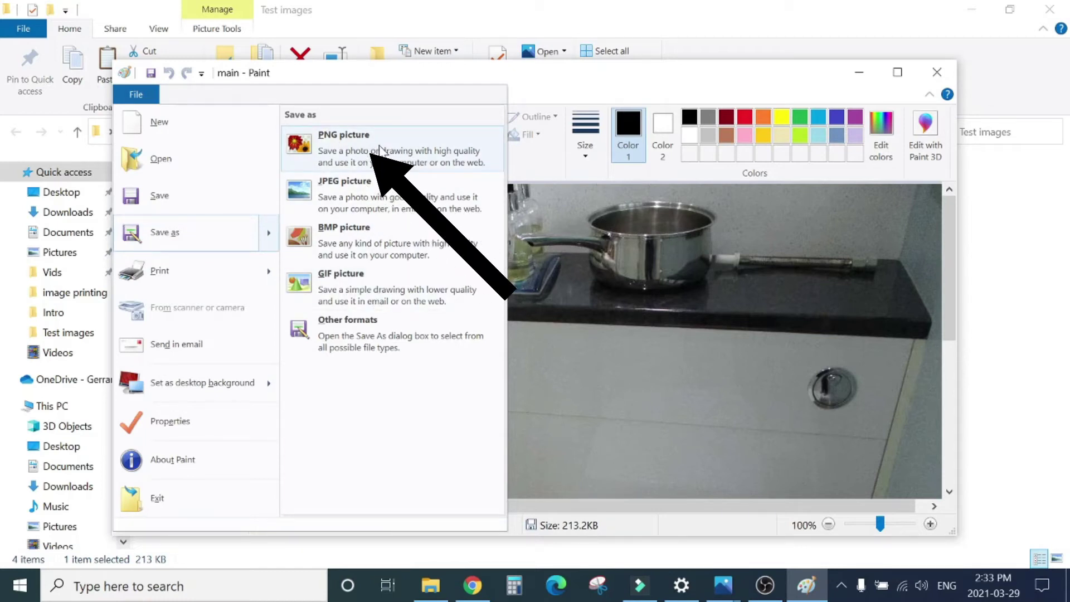
left_click(189, 244)
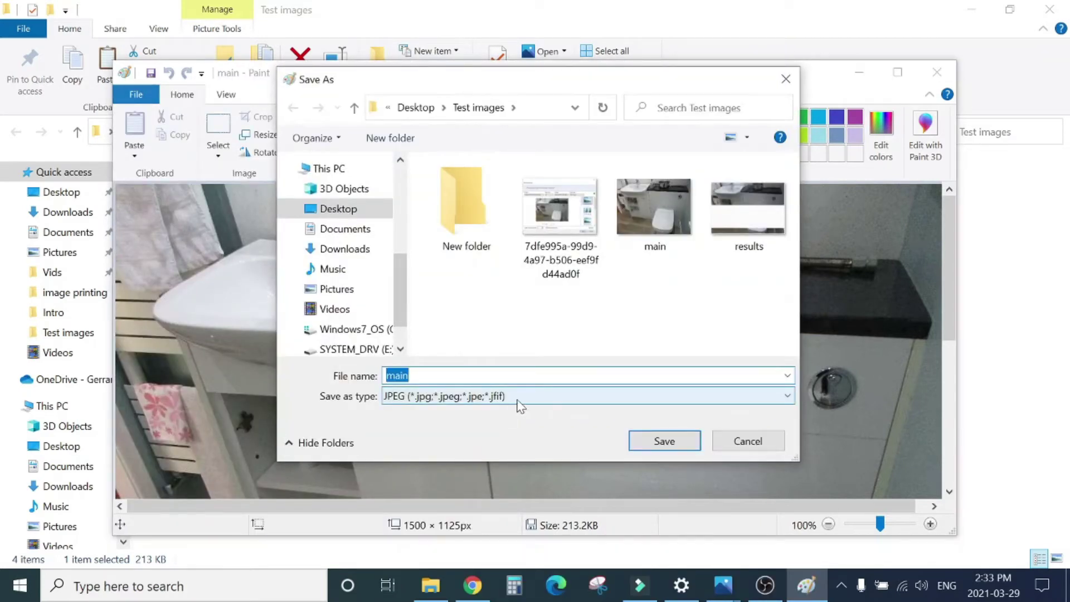
left_click(522, 400)
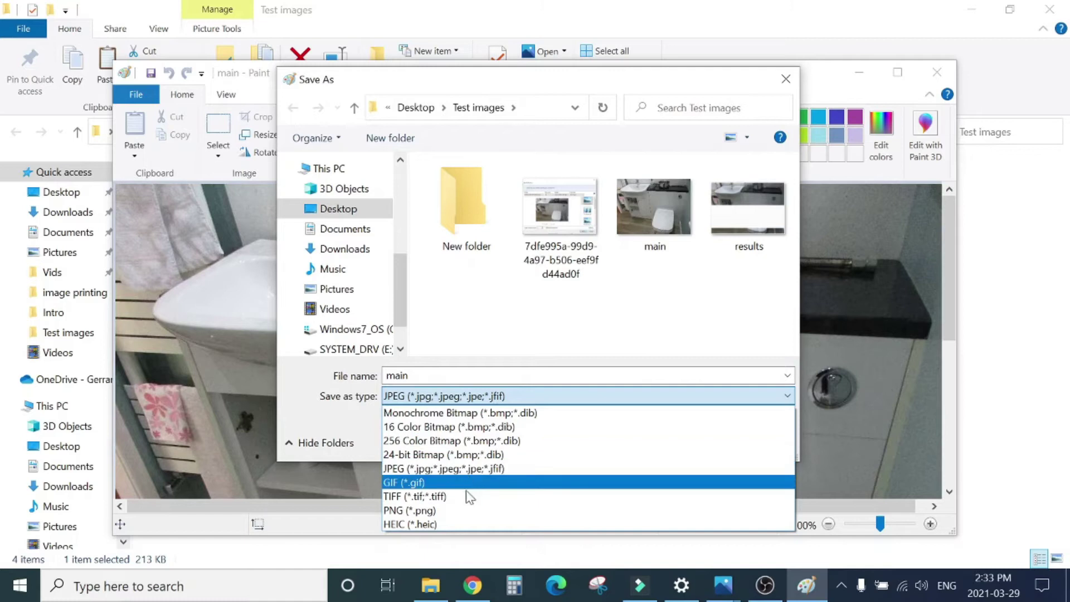
left_click(459, 510)
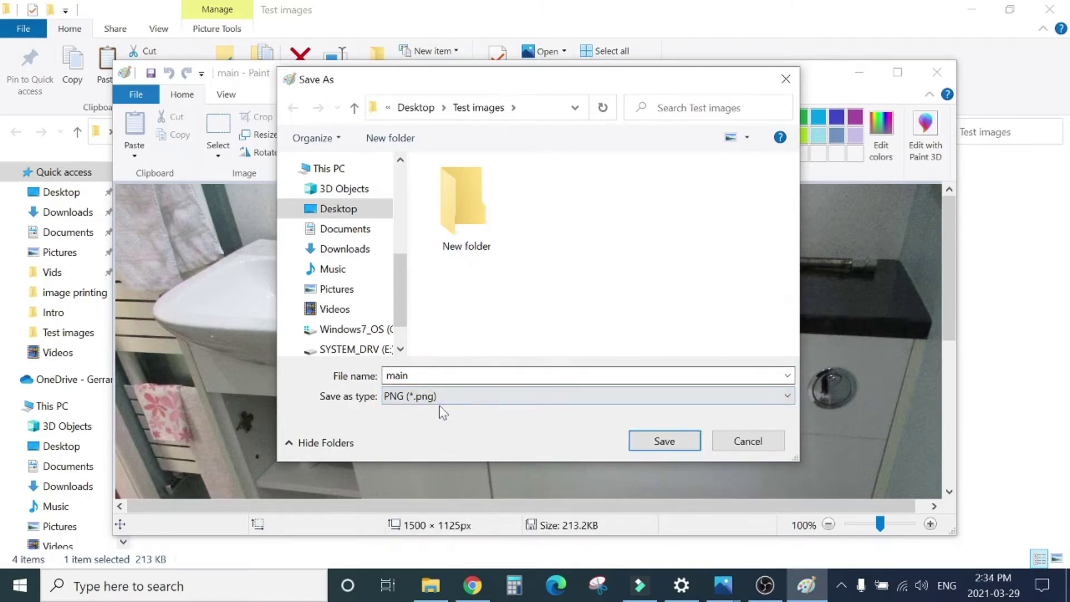
left_click(649, 441)
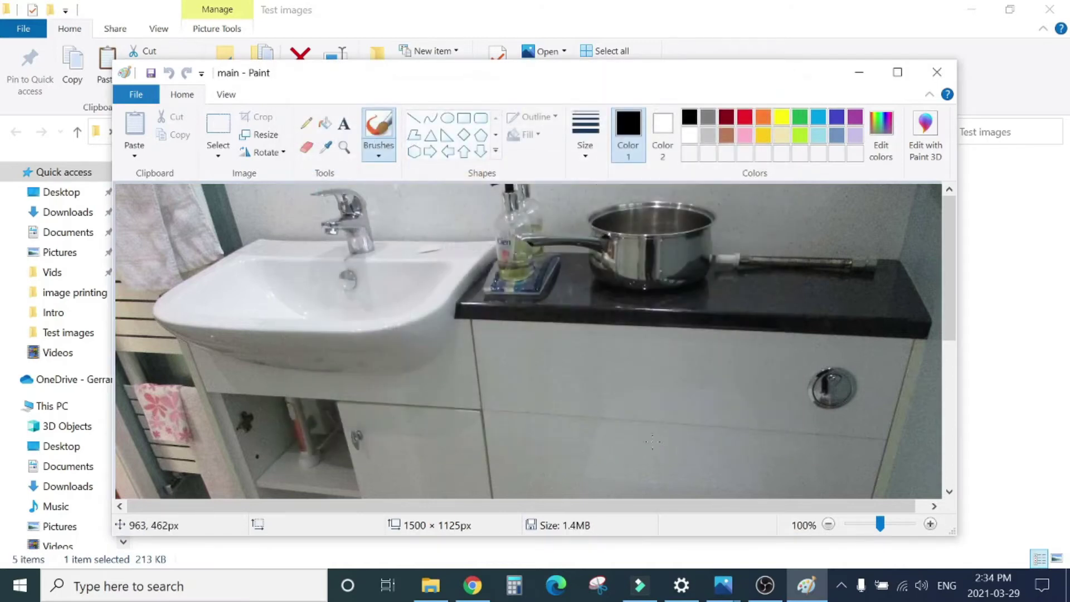
Step: Close Paint, open the main PNG copy for viewing, then select the main JPG
left_click(937, 72)
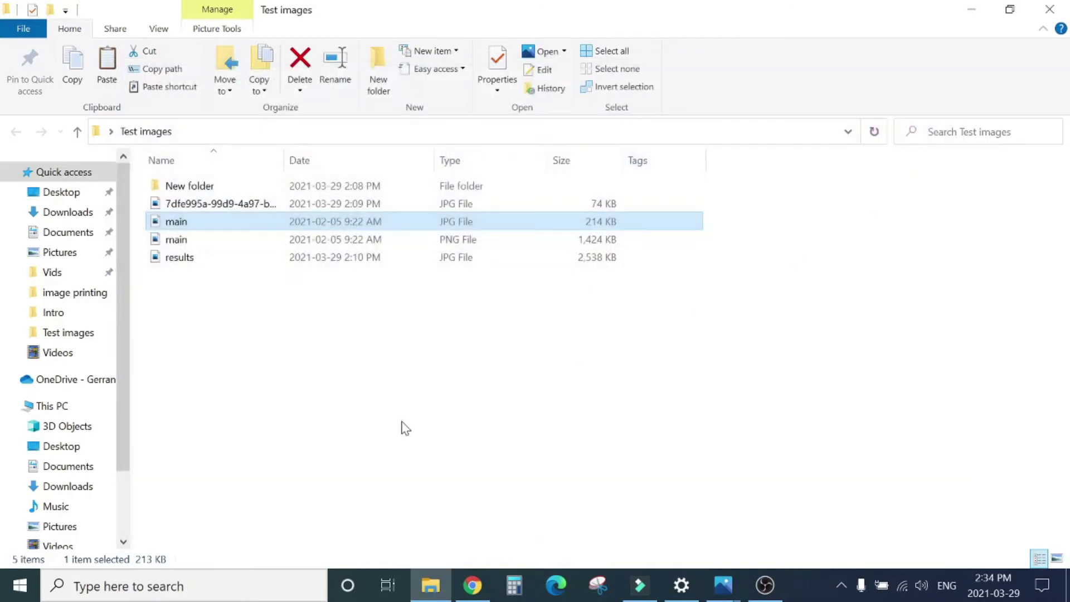
left_click(457, 240)
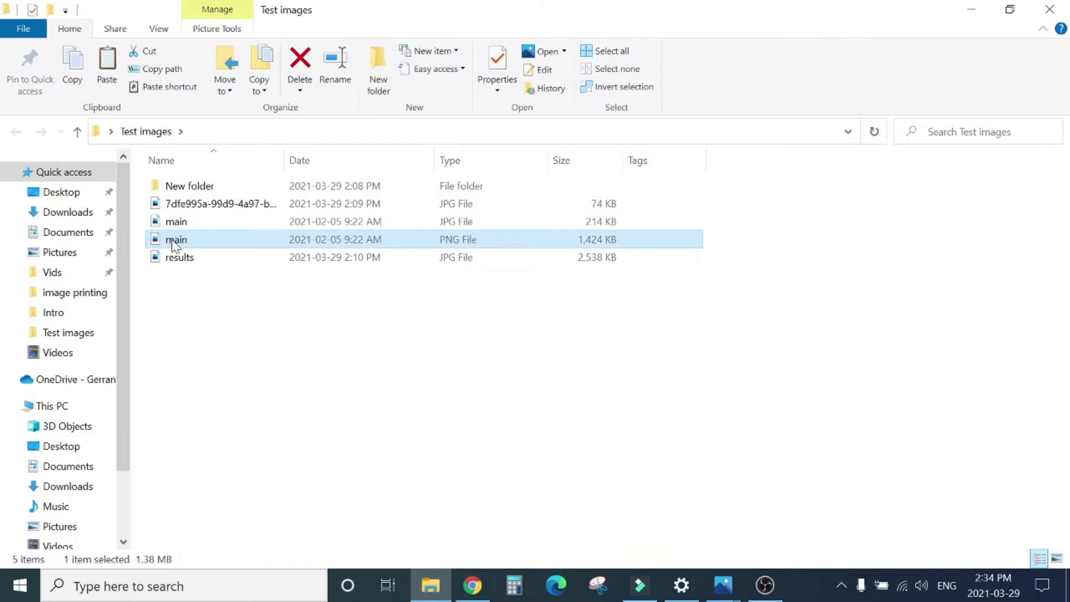
double_click(175, 245)
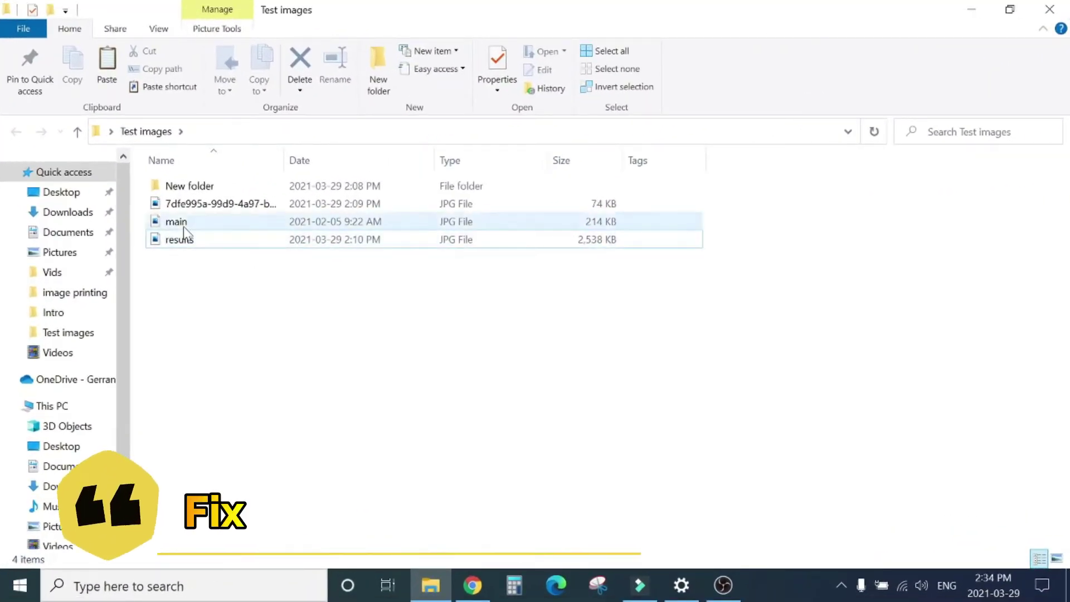
left_click(187, 232)
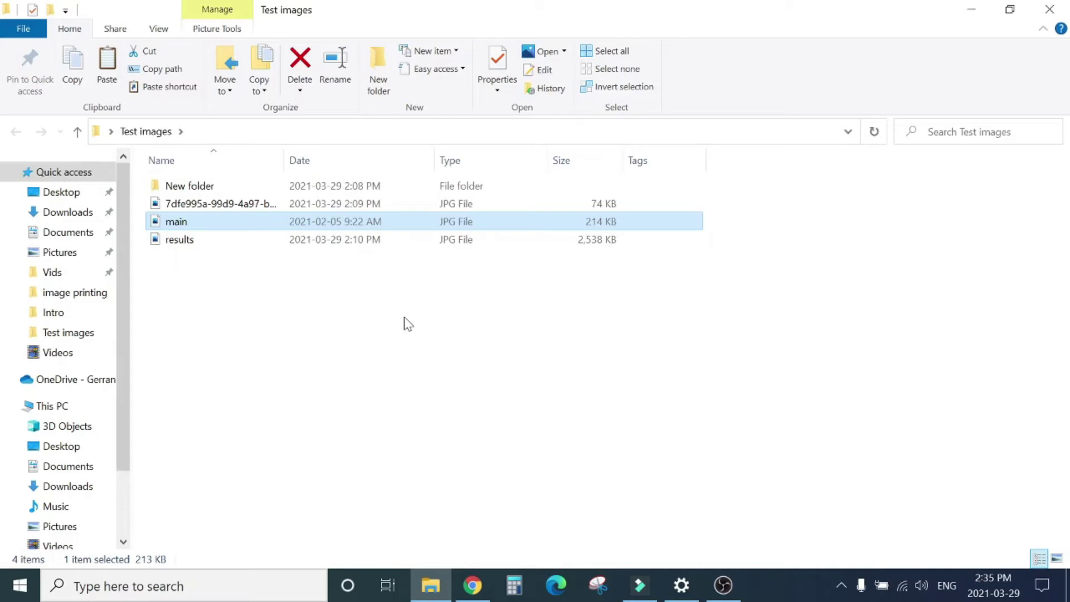
Step: Go to Windows Update in Settings and show the installed update history
left_click(405, 318)
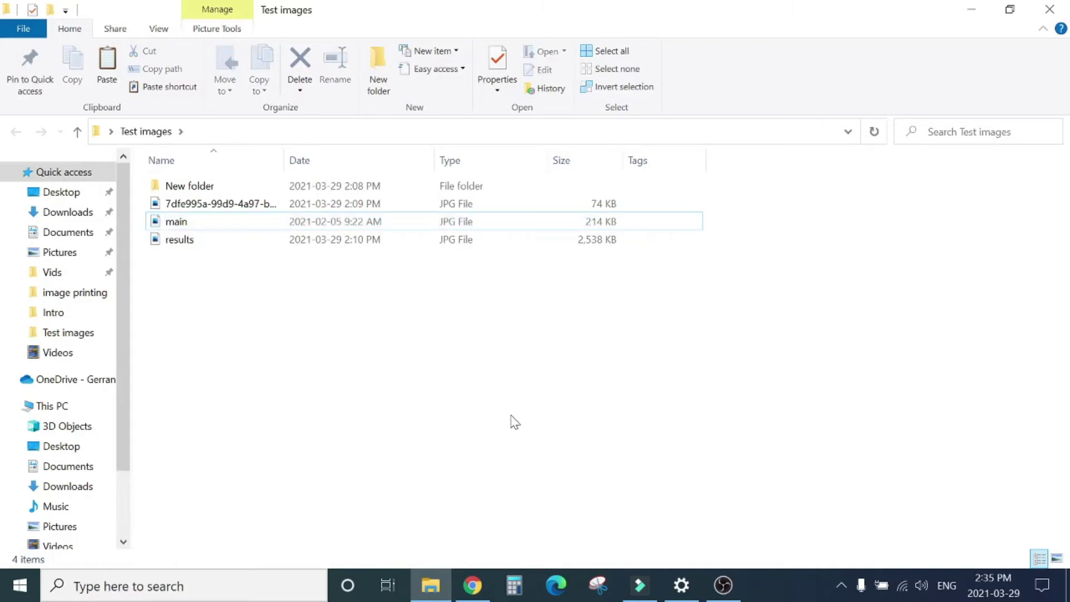
left_click(19, 586)
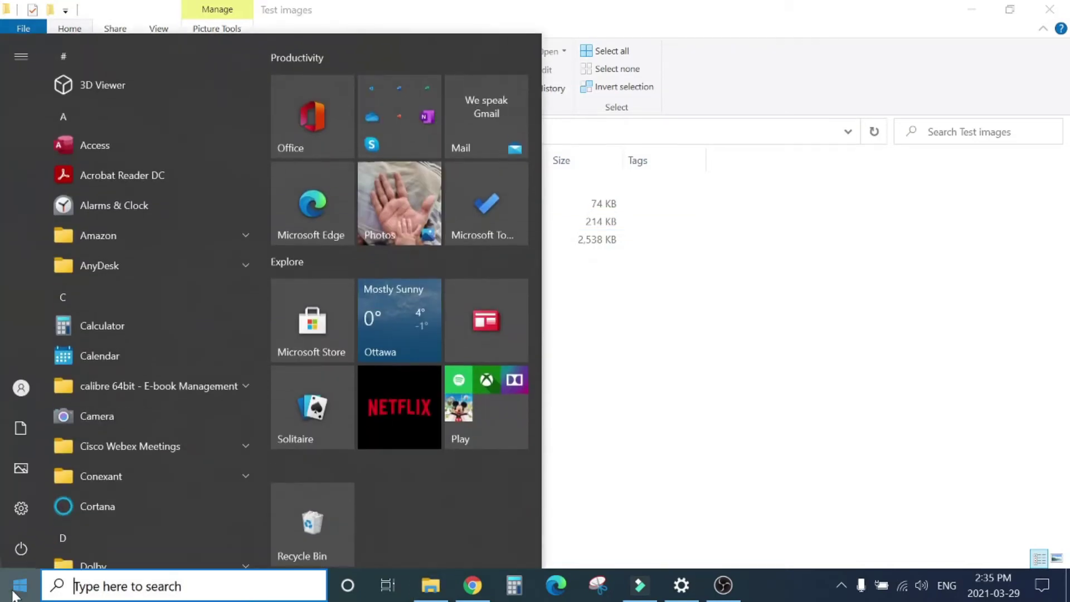
left_click(21, 512)
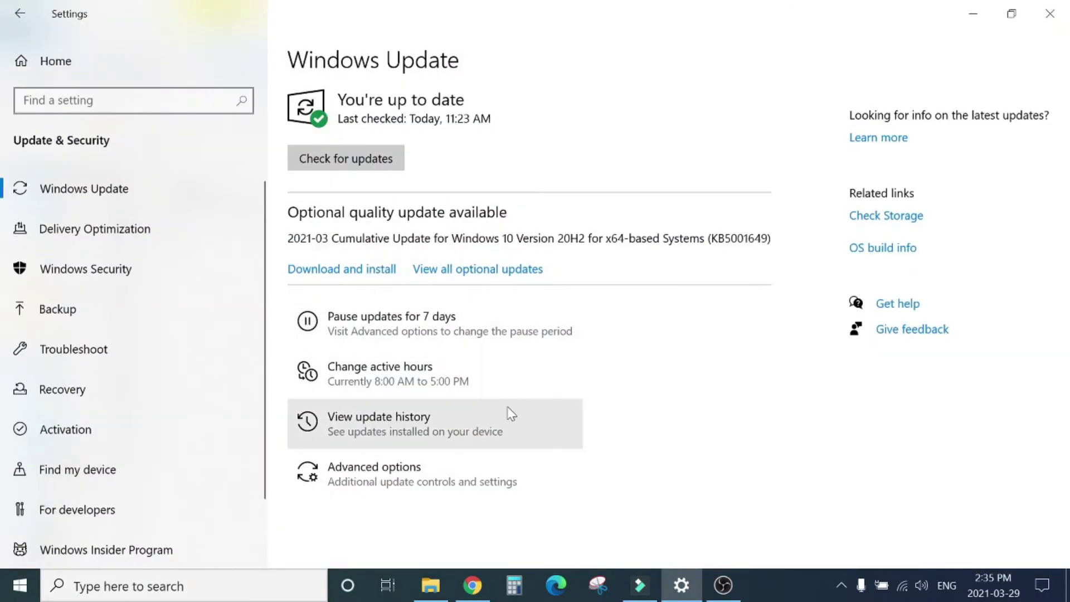
left_click(381, 429)
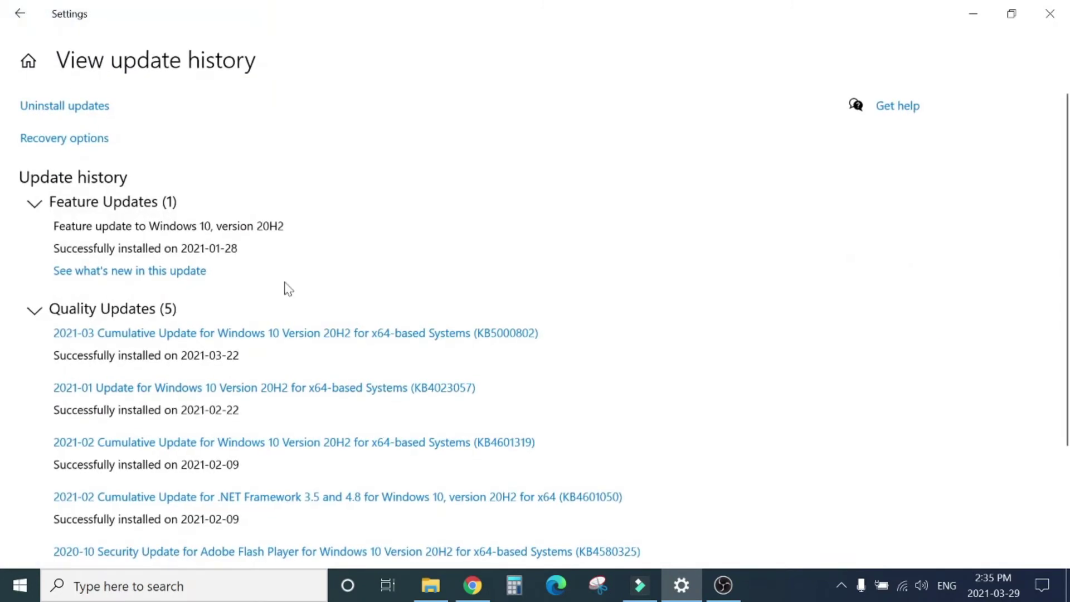
Step: In Installed Updates, select Security Update for Microsoft Windows (KB5000802) for uninstalling
left_click(66, 108)
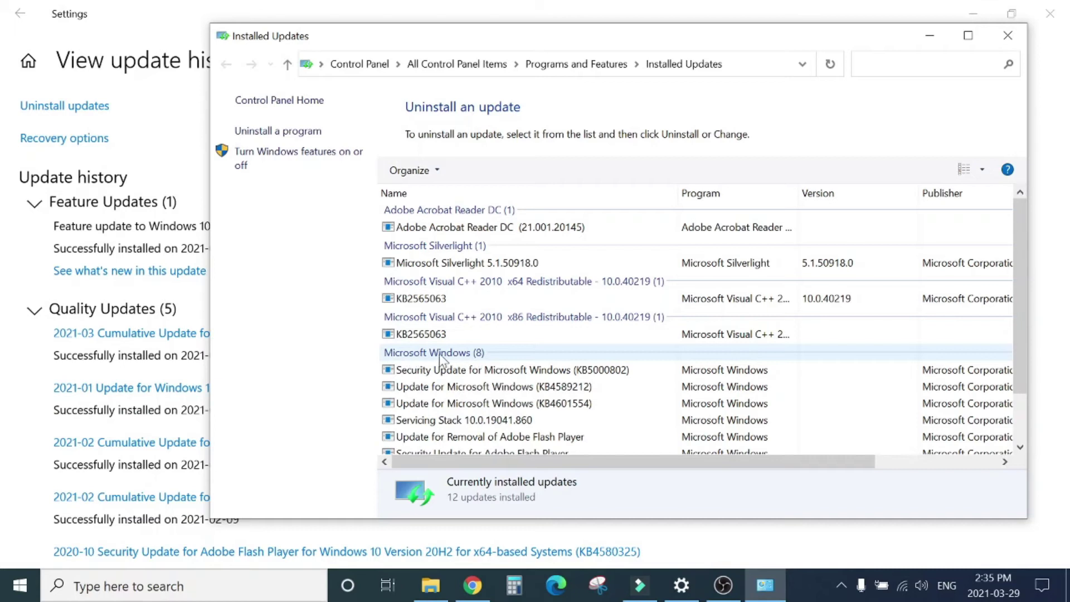
left_click(613, 375)
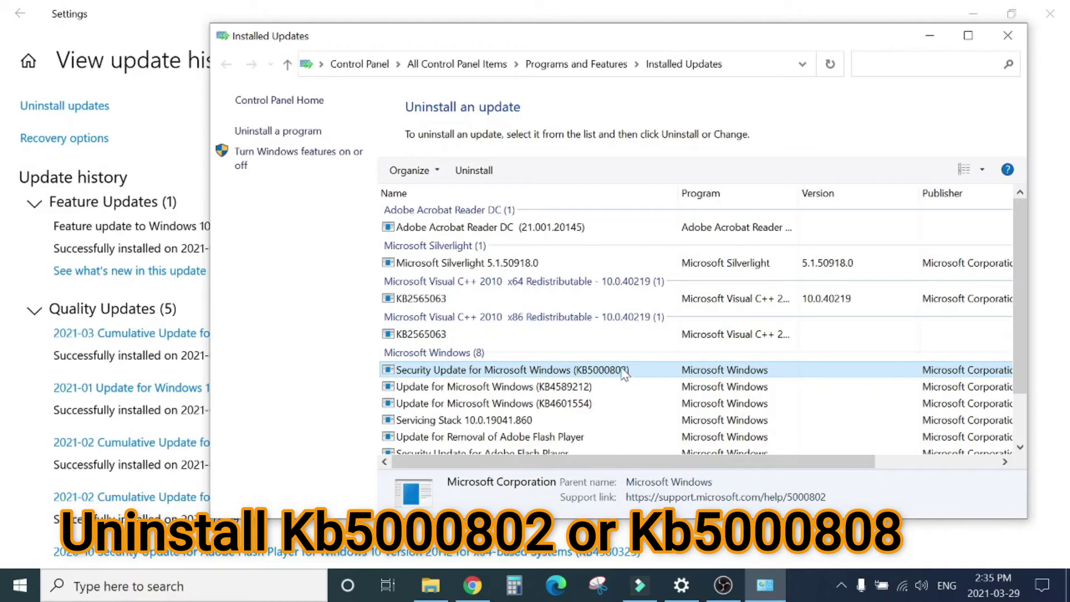
left_click_drag(697, 461, 822, 449)
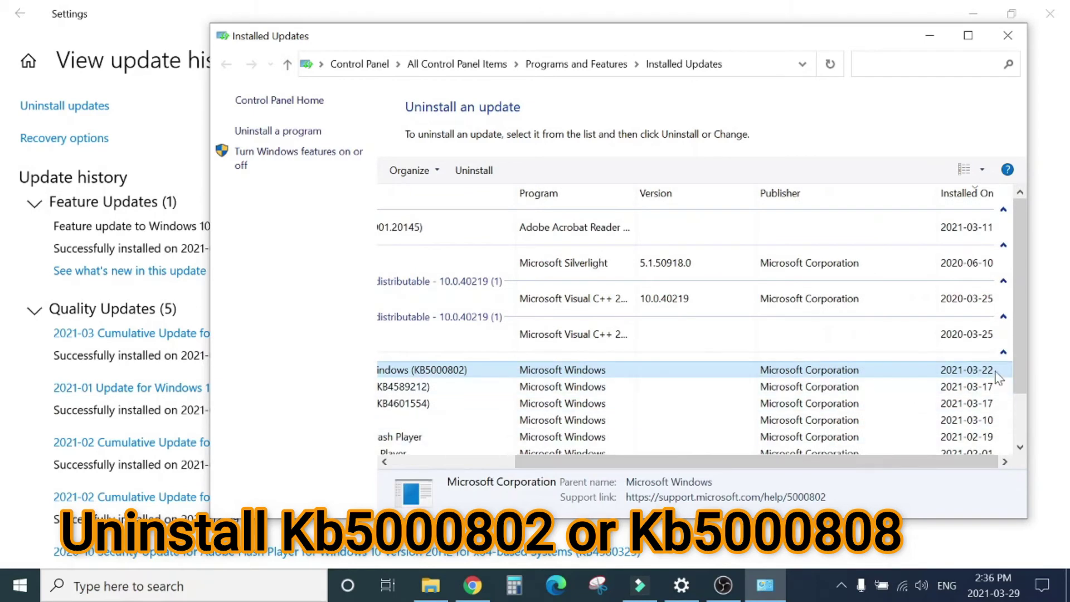
left_click_drag(922, 463, 776, 500)
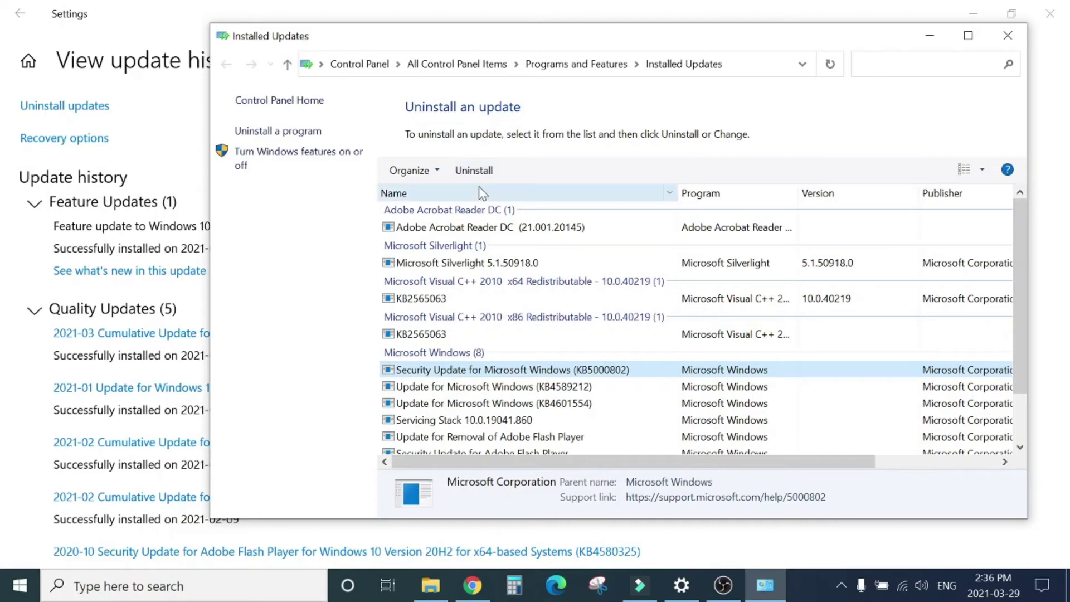
Step: Close the Installed Updates window
left_click(1010, 37)
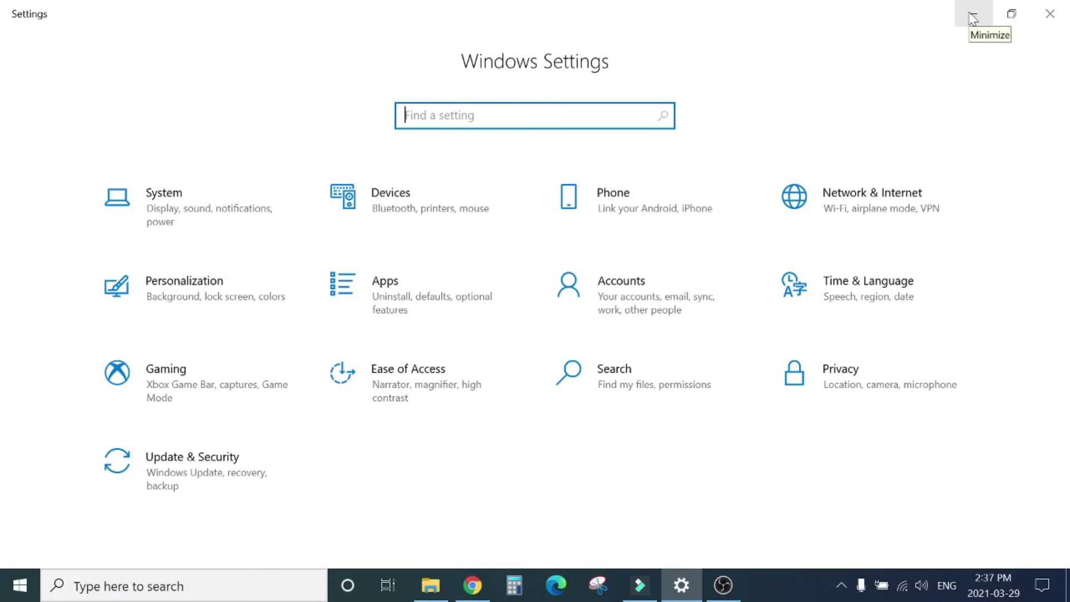
Step: Restart Settings from the Start menu and go to Update & Security, showing optional KB5001649
left_click(1050, 16)
left_click(19, 585)
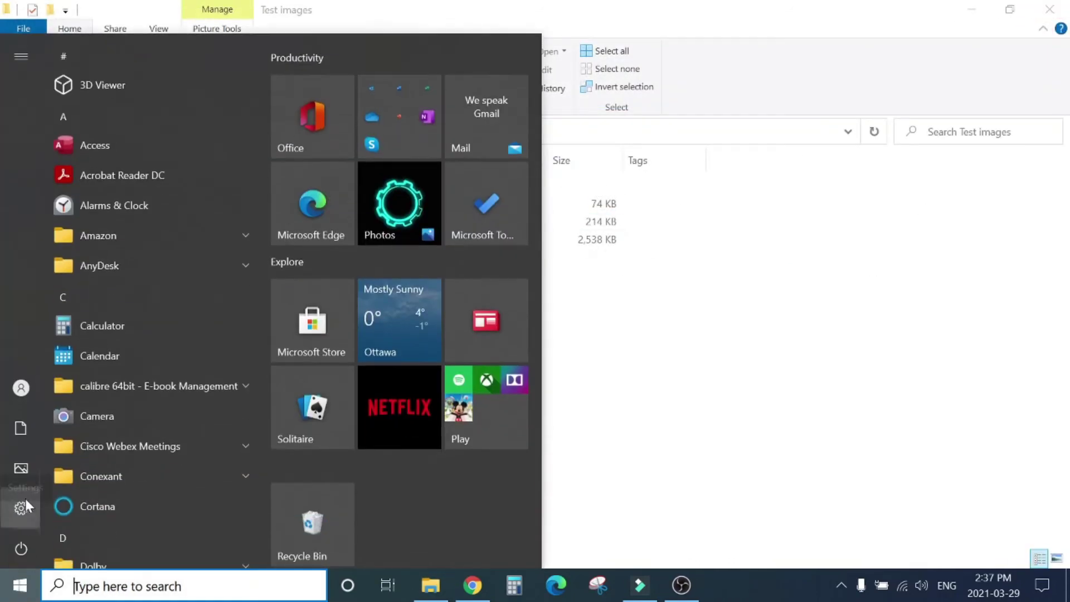
left_click(23, 508)
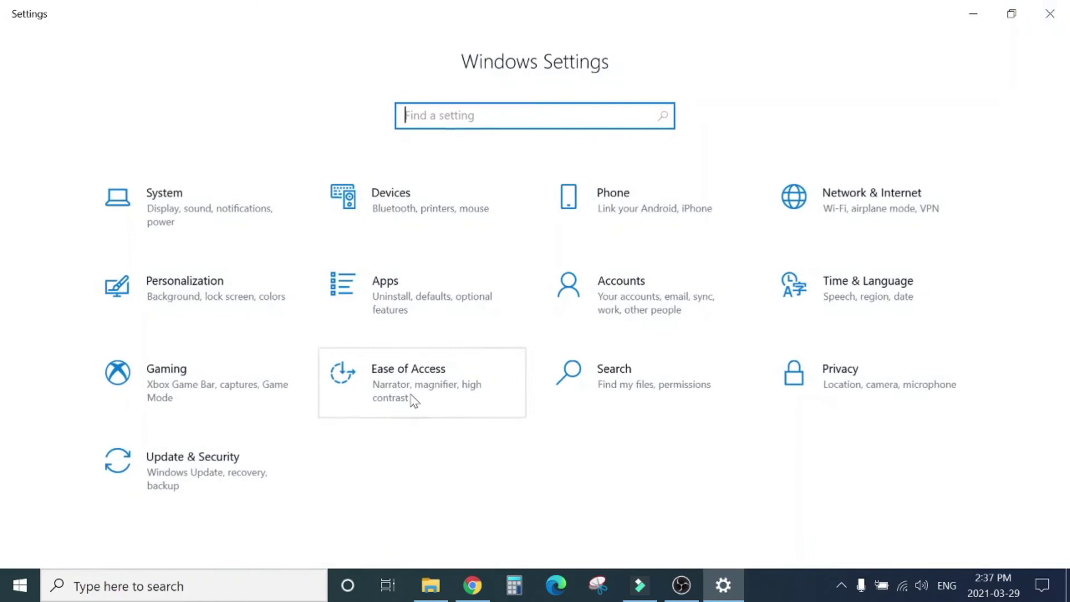
left_click(162, 489)
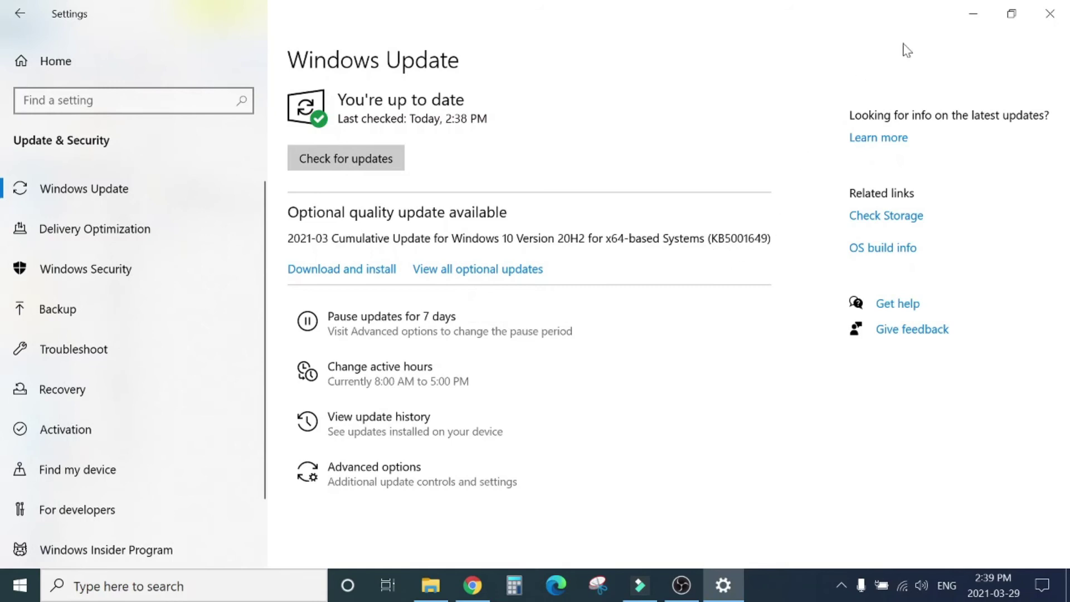
Step: Back in Chrome, search Google for 'windows update catalog' and open catalog.update.microsoft.com
left_click(975, 20)
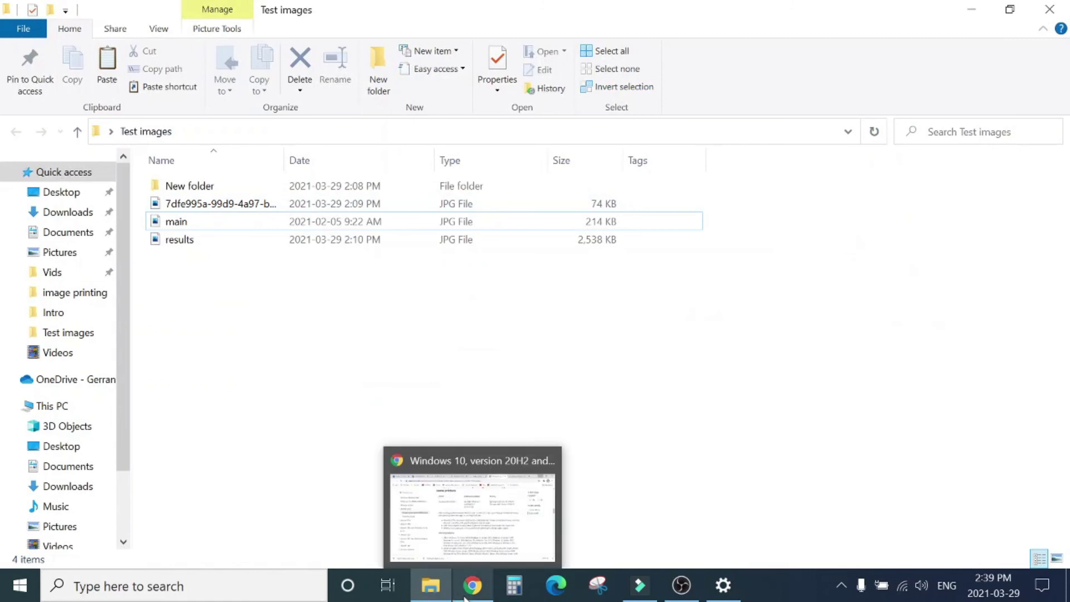
left_click(473, 571)
key("ctrl+Tab")
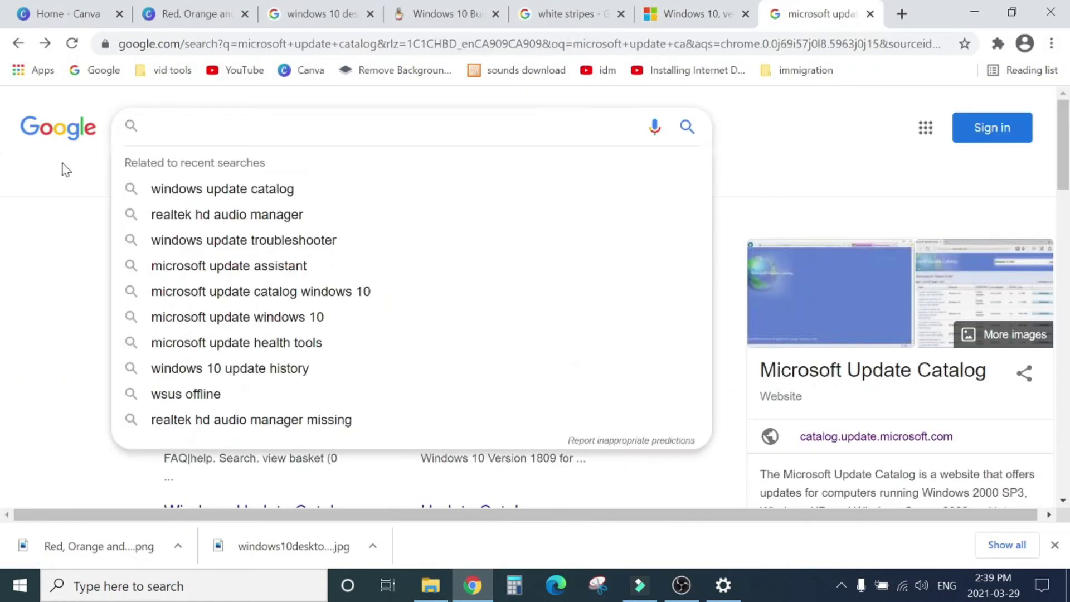
left_click(278, 189)
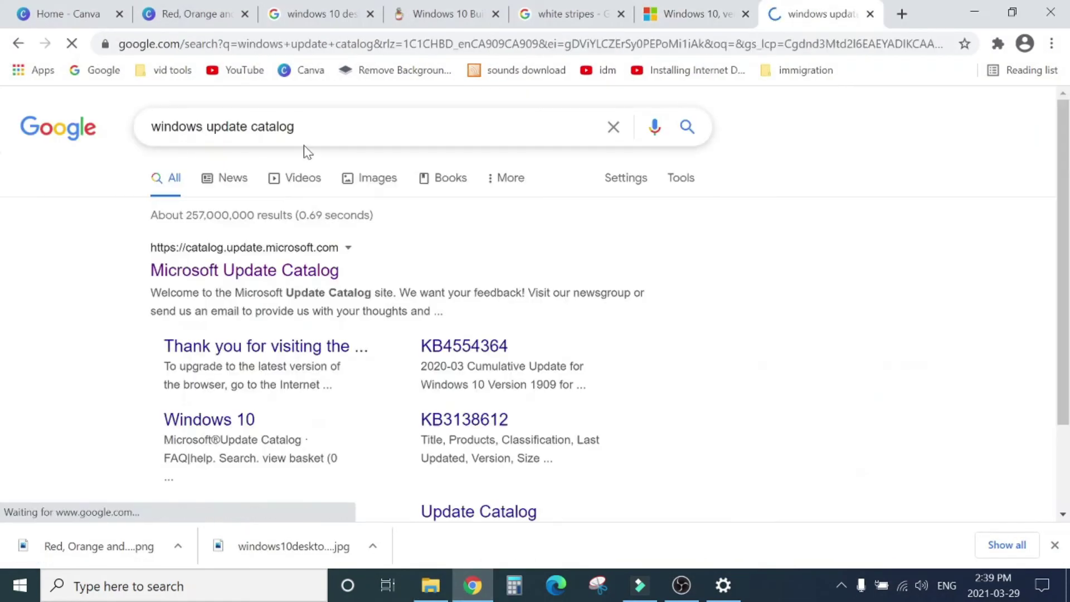
left_click(260, 277)
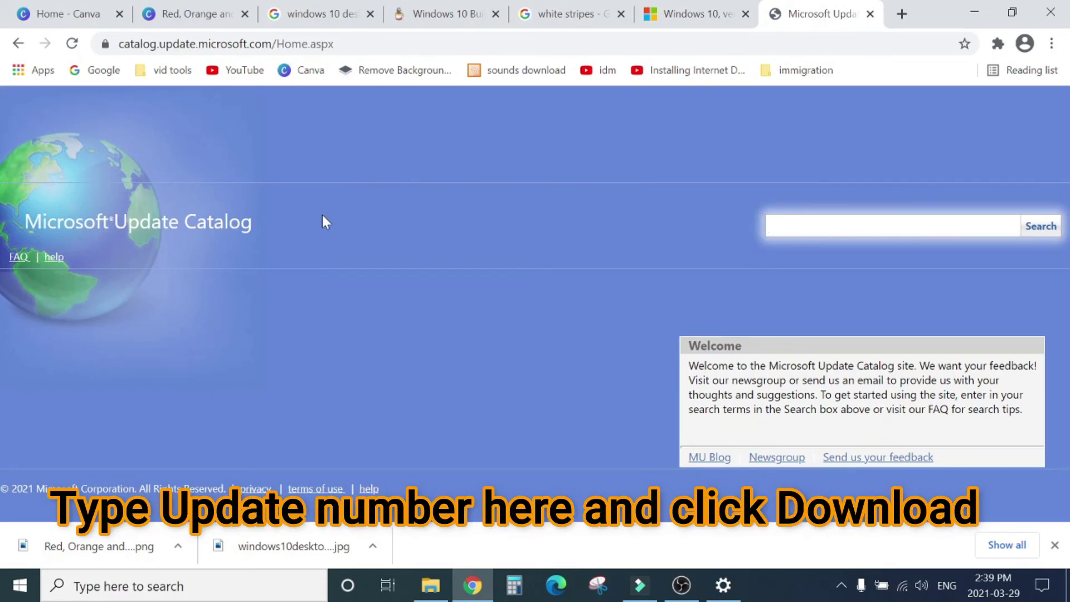
Step: Start entering KB50016 in the catalog Search box, checking the update number in Settings
type("KB50016")
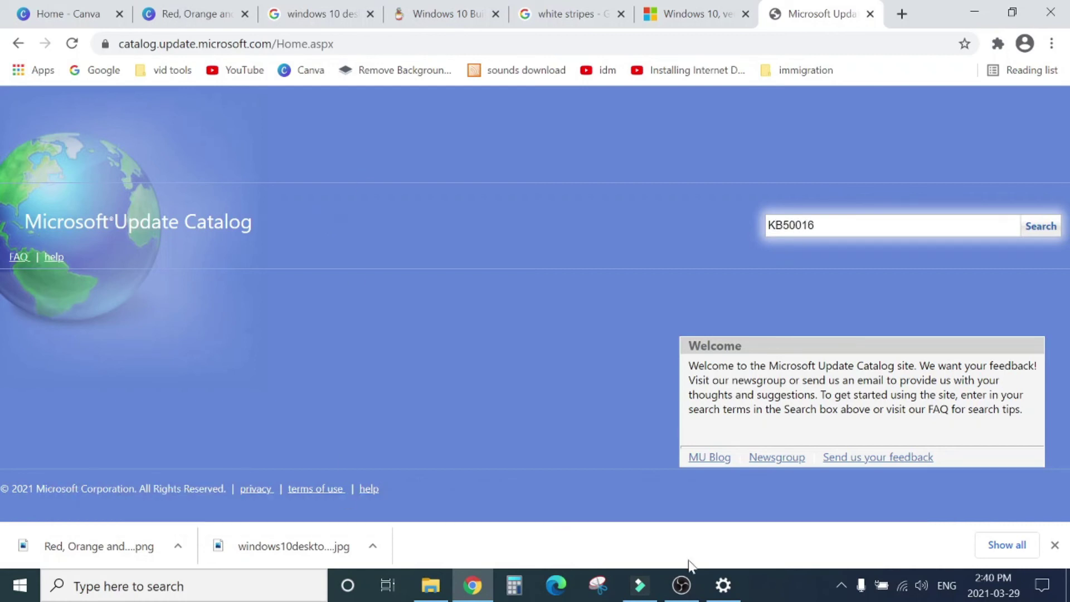
left_click(730, 584)
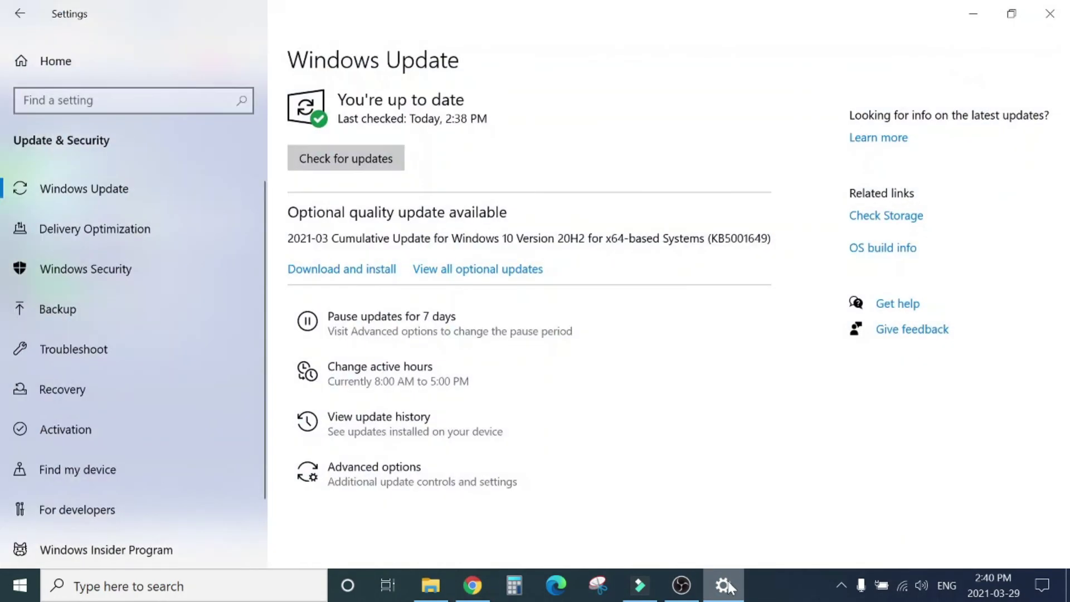
left_click(724, 585)
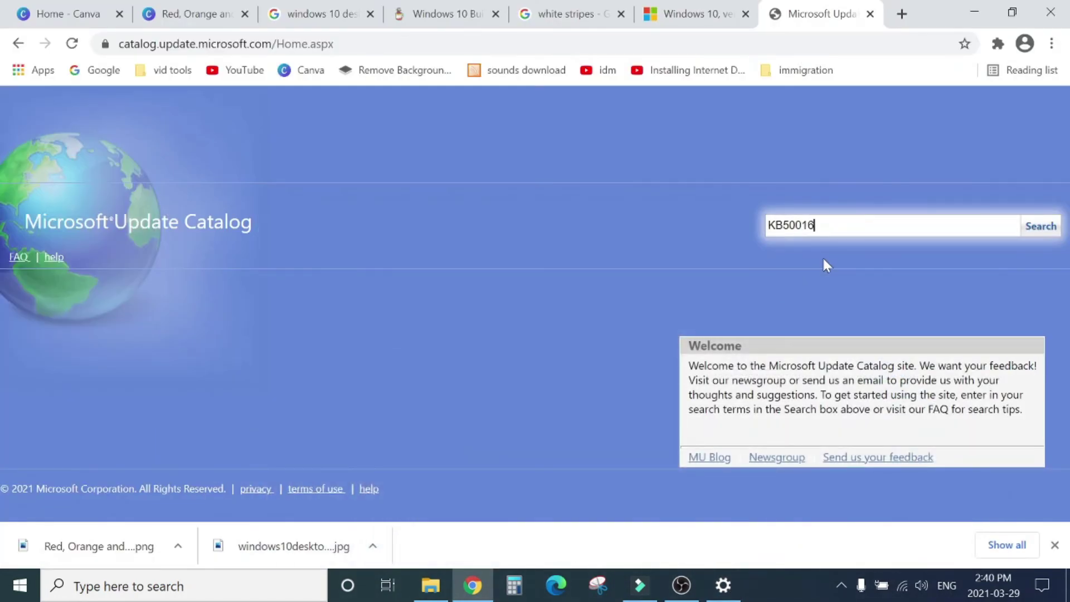
Step: Complete the entry as KB5001649 and run the catalog search for it
type("49")
key("Return")
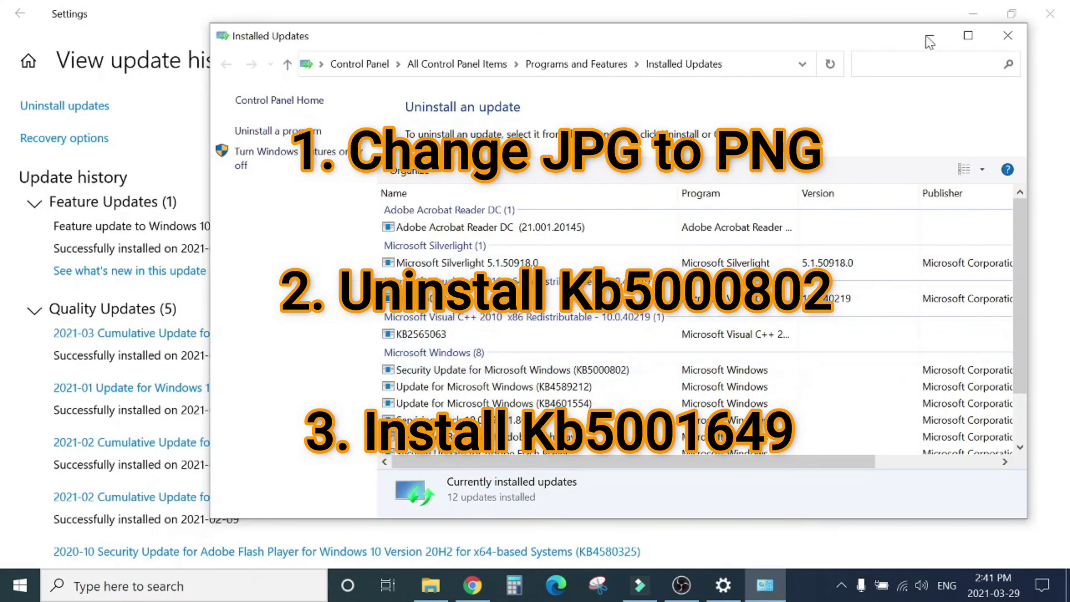
Step: Minimize Installed Updates and return to Settings' Windows Update page showing optional KB5001649
left_click(938, 36)
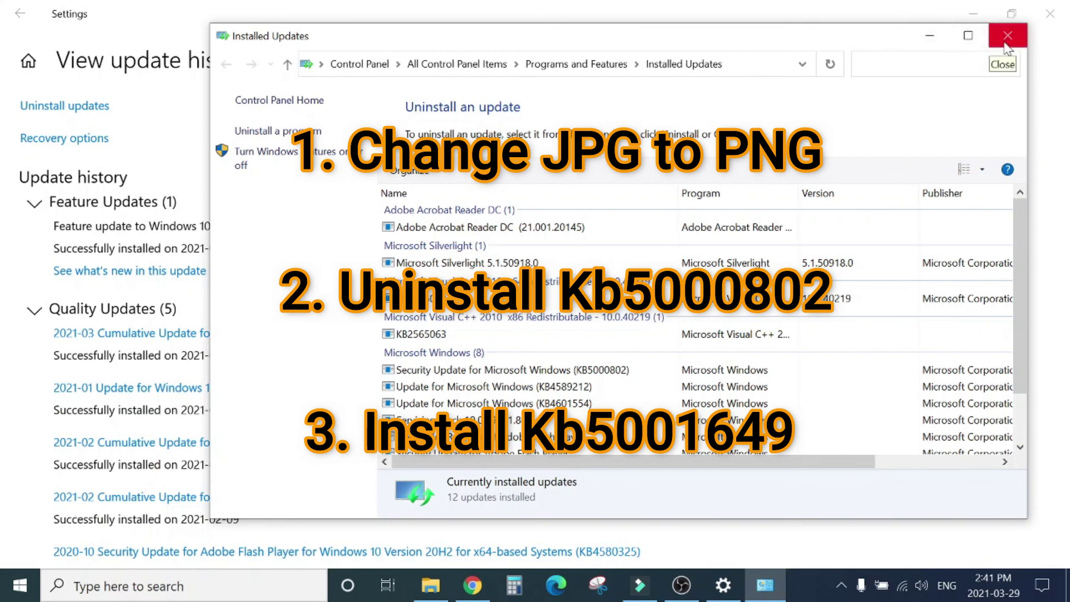
left_click(20, 13)
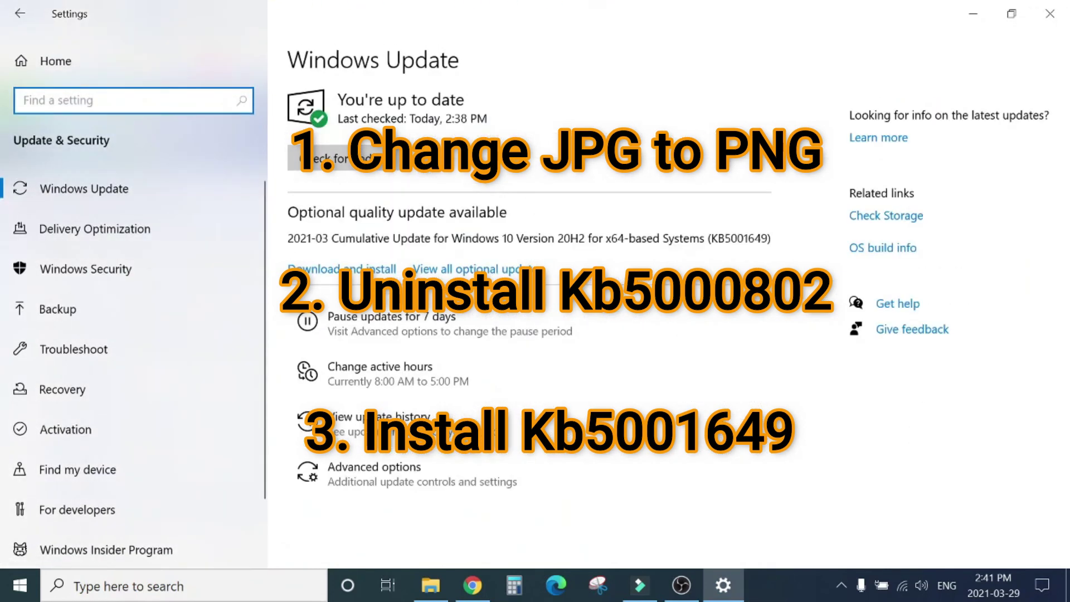